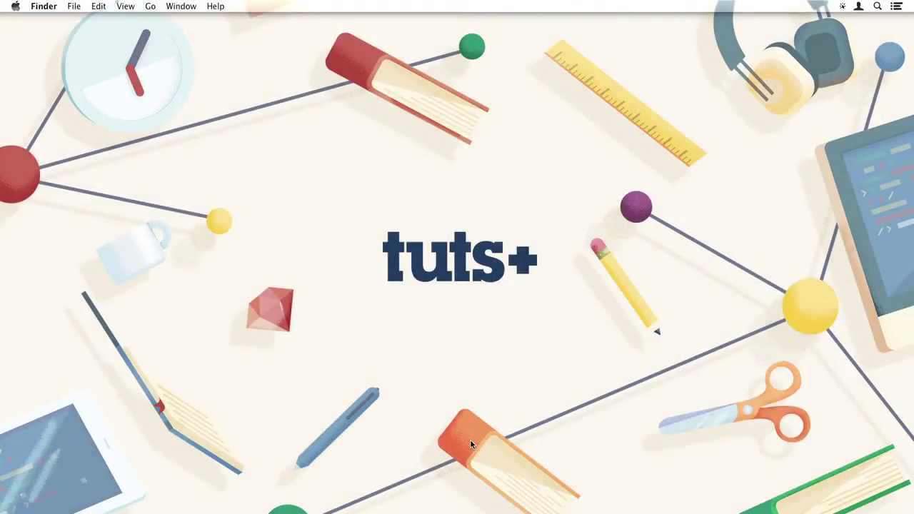
- Play through the Corridor comp's Corridor.mov preview, then rewind to the first frame
mouse_move(399, 493)
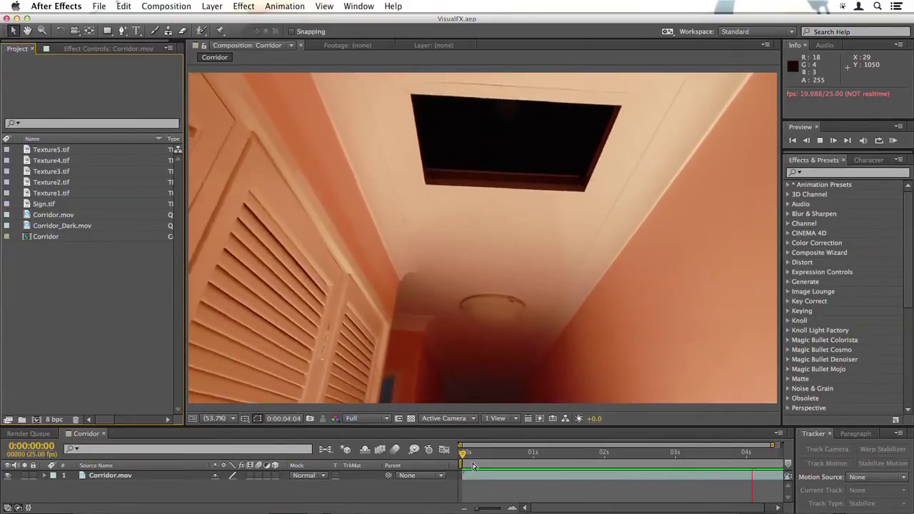
key("space")
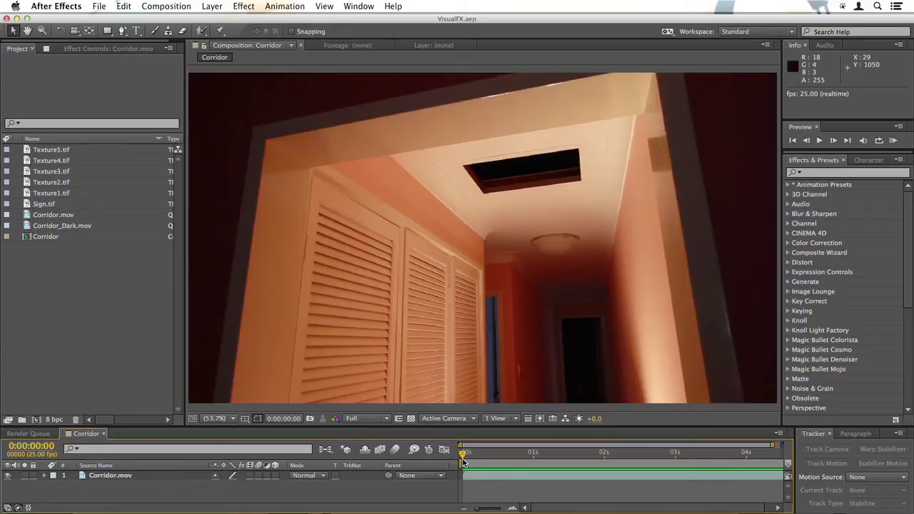
key("space")
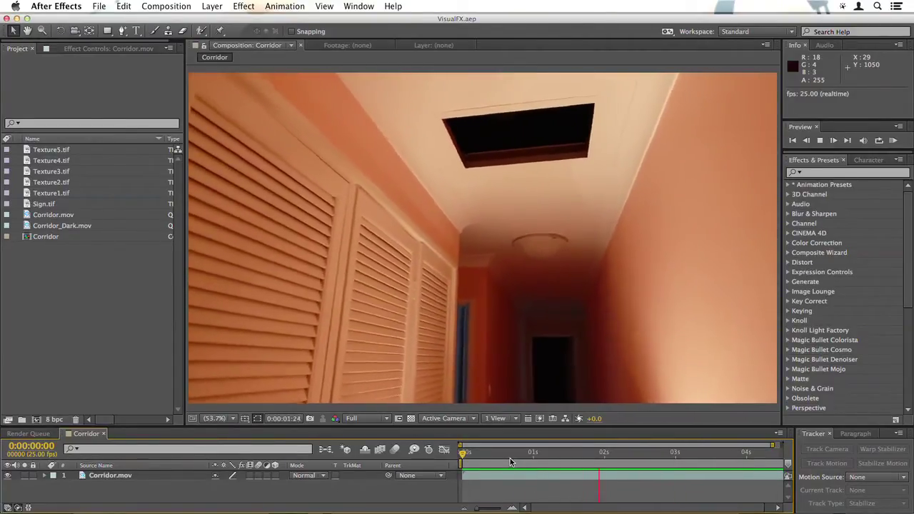
key("space")
left_click(461, 462)
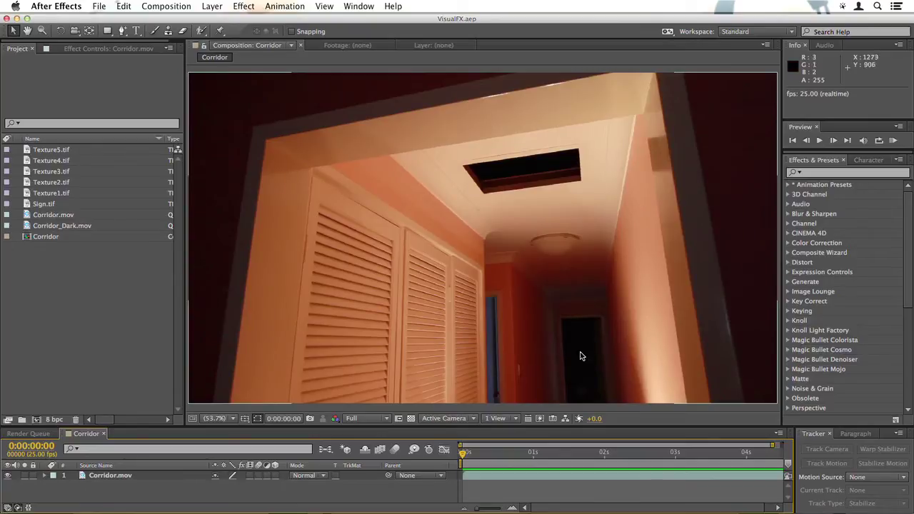
- Preview the Corridor_Dark.mov and Corridor.mov clips, then return to the Corridor composition
left_click(11, 211)
double_click(26, 226)
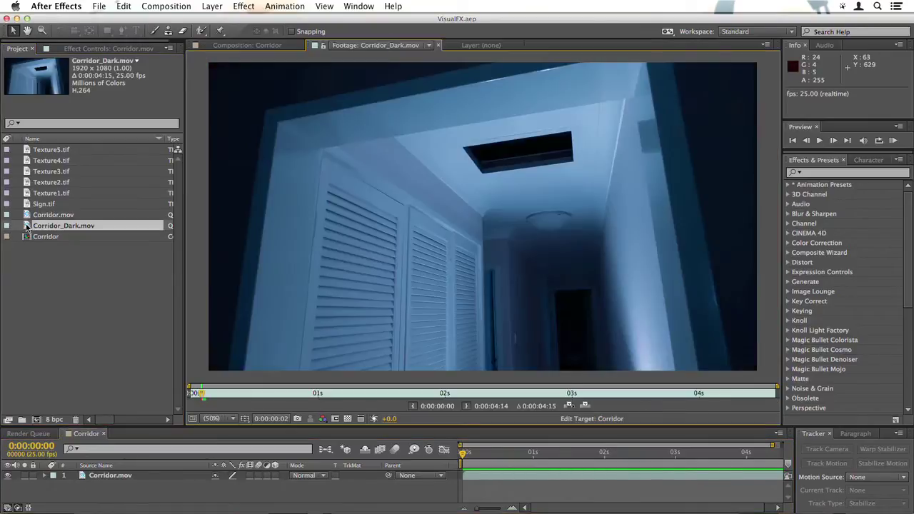
key("space")
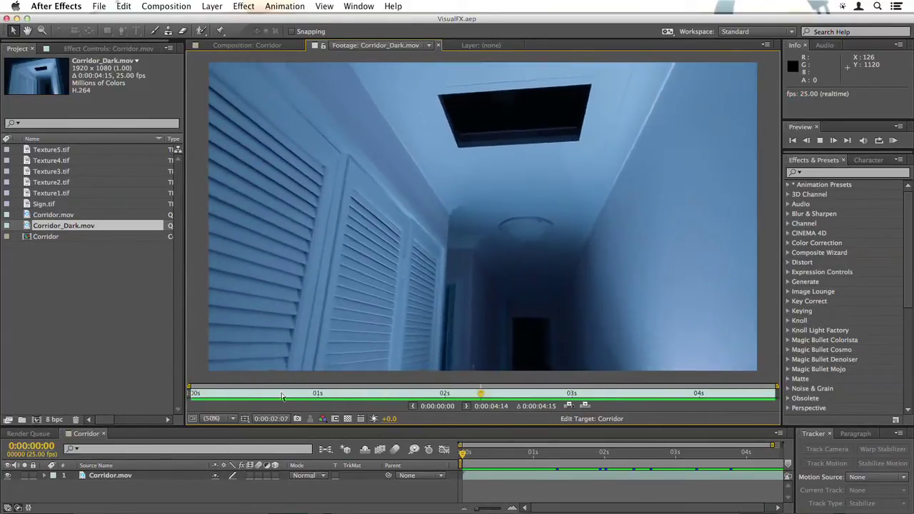
left_click_drag(341, 394, 184, 408)
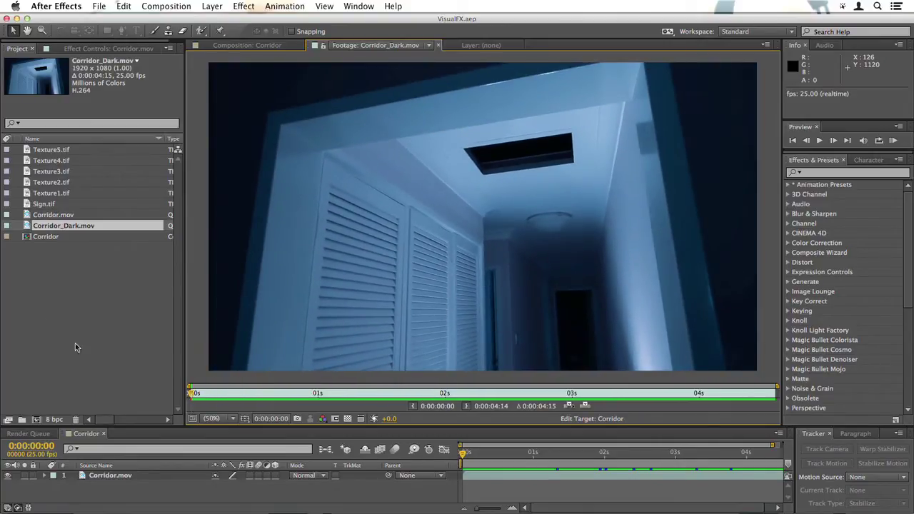
double_click(30, 215)
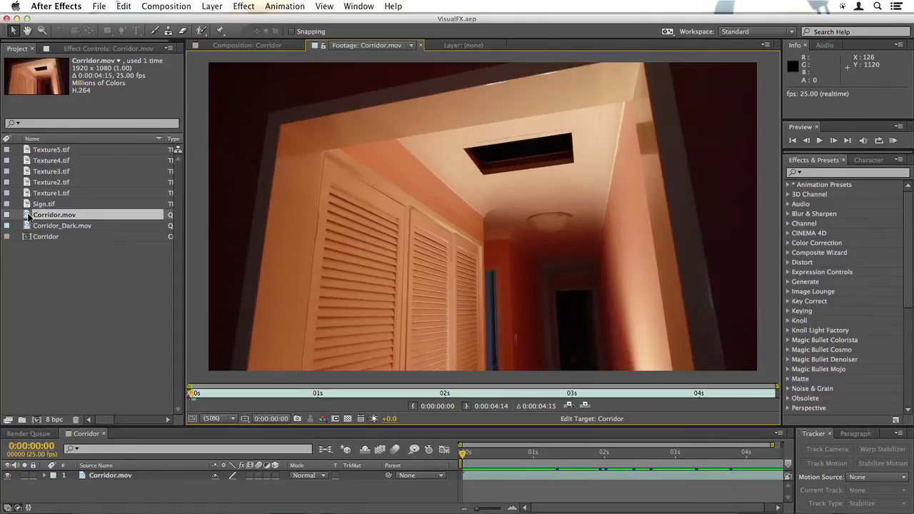
left_click(250, 46)
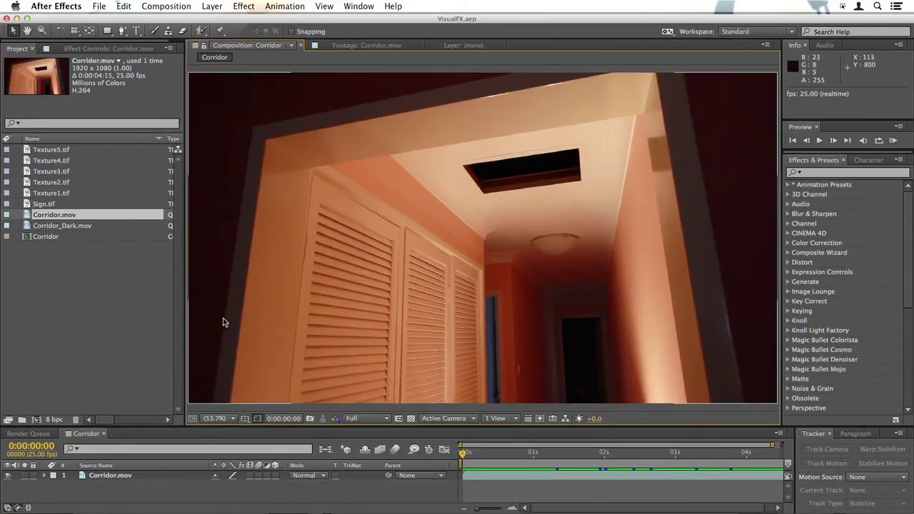
- Start Track Camera on the Corridor.mov layer with Detailed Analysis turned on
left_click(491, 478)
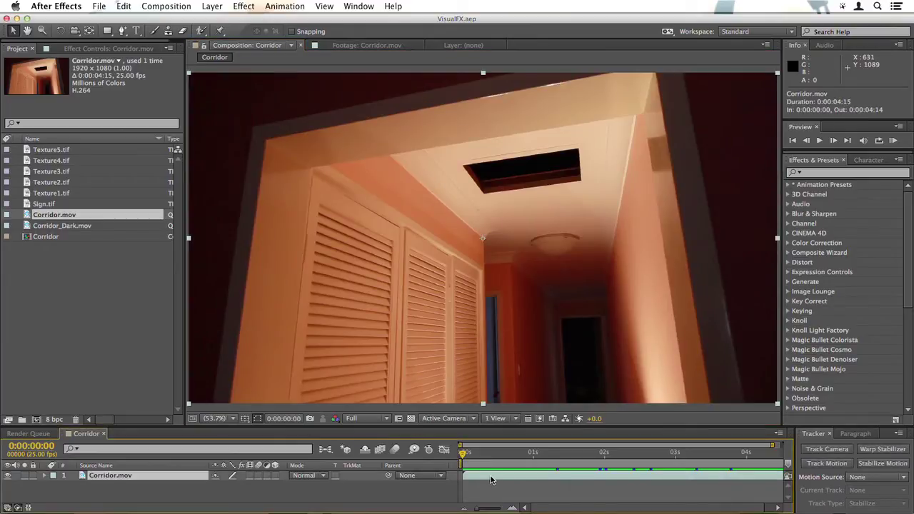
key("space")
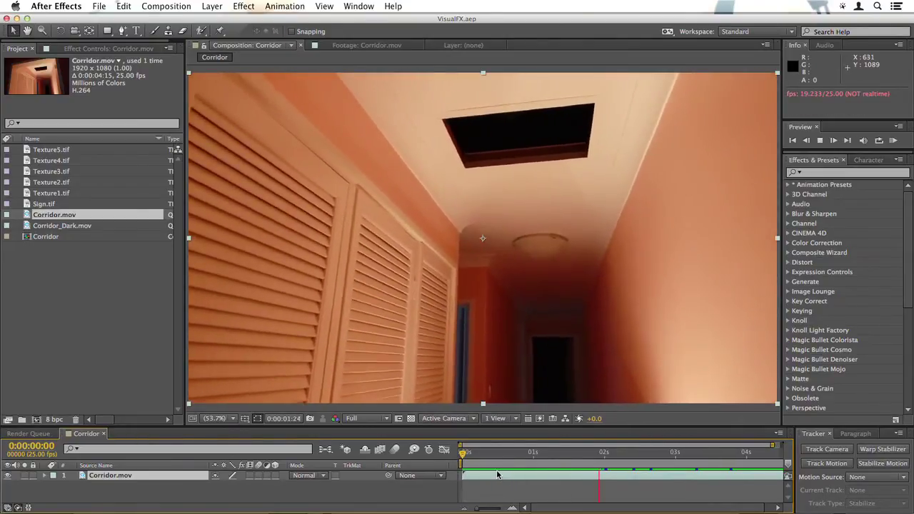
left_click(465, 455)
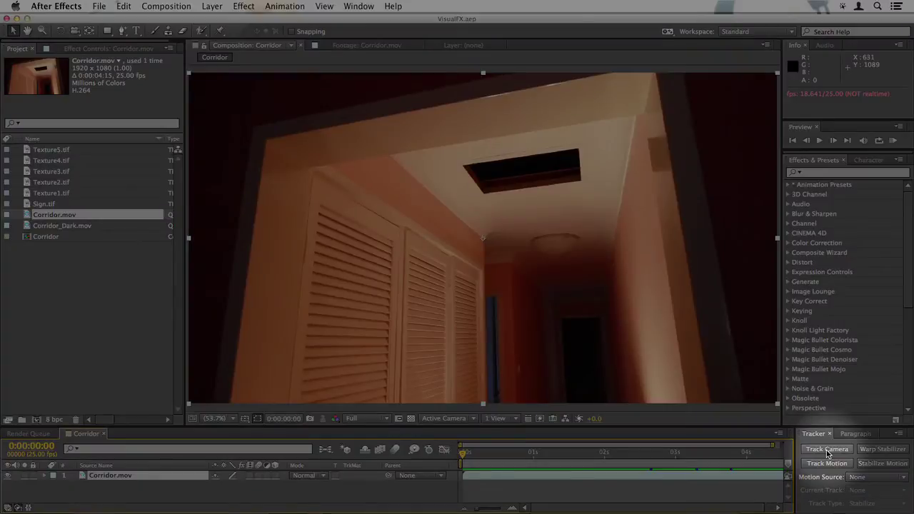
left_click(829, 454)
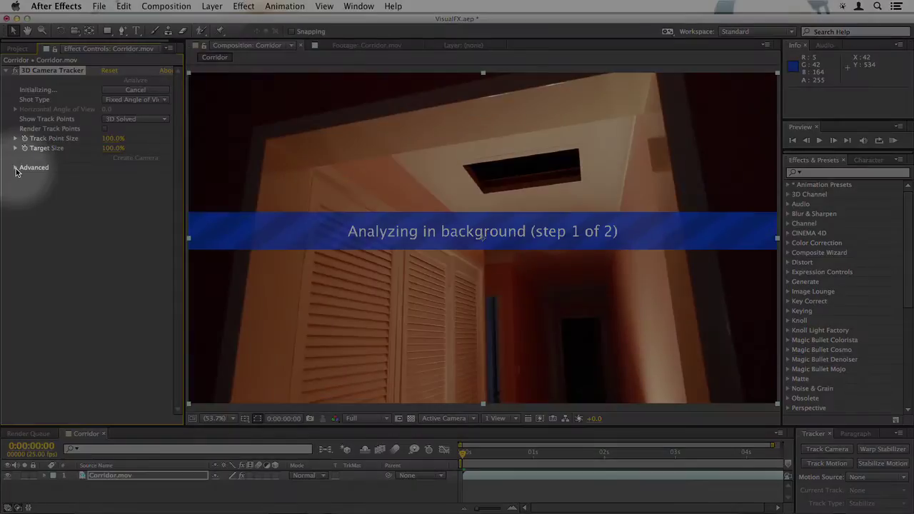
left_click(15, 168)
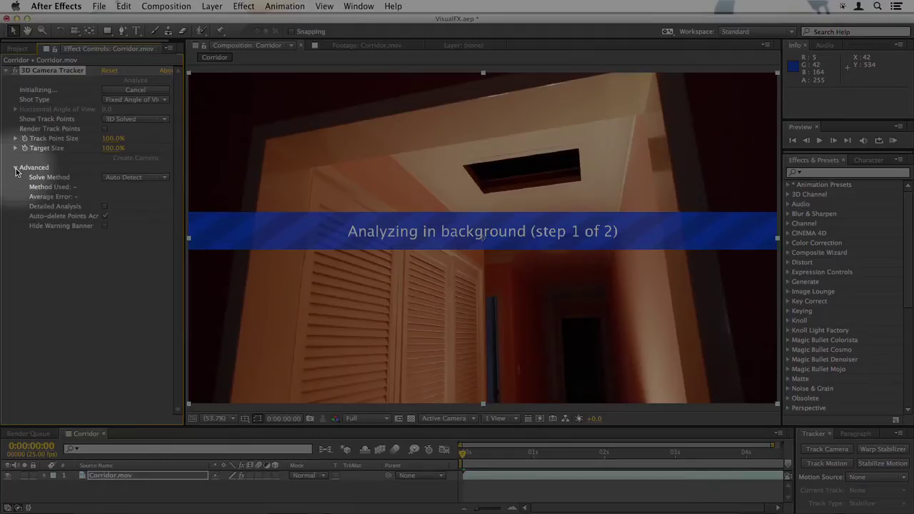
left_click(106, 207)
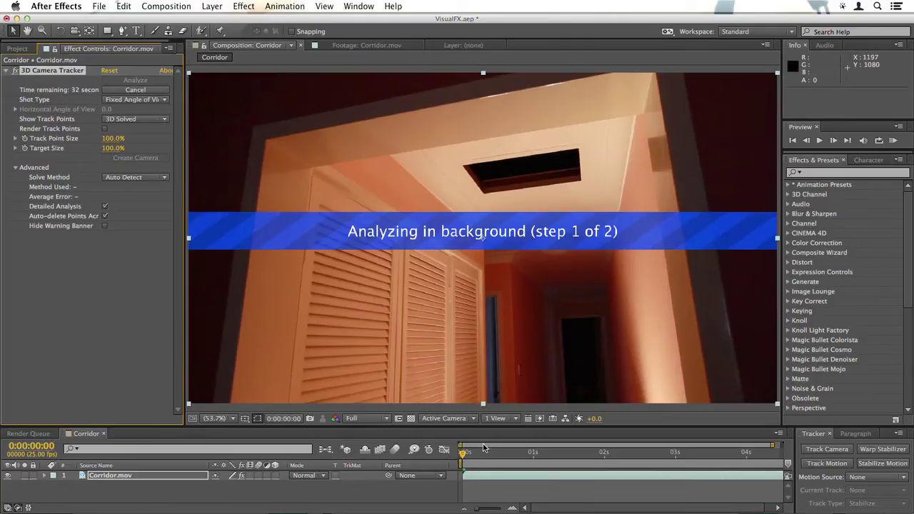
- Scrub through the first three seconds of footage while the tracker analyses
left_click(549, 456)
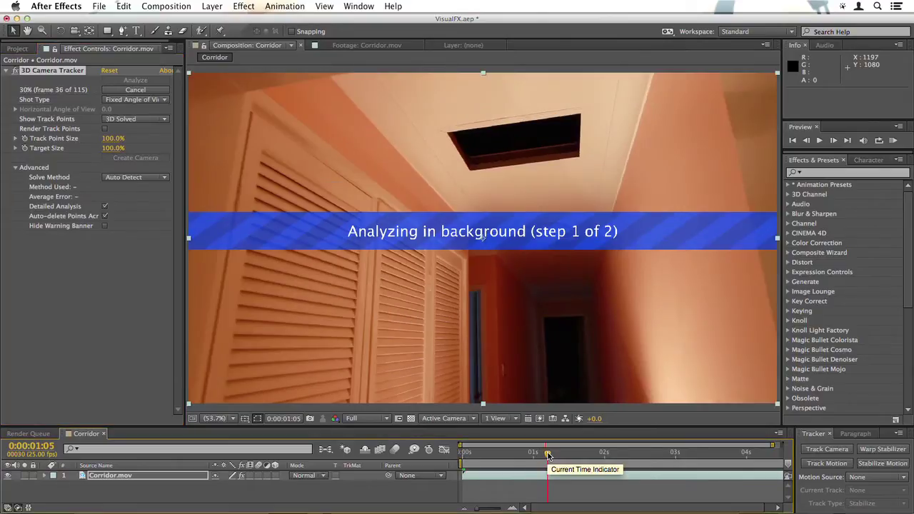
left_click_drag(548, 456, 703, 462)
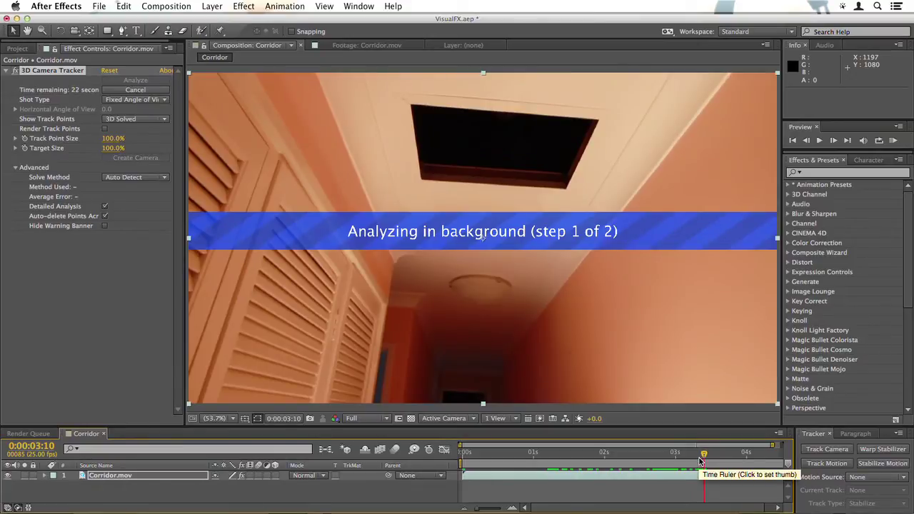
mouse_move(704, 461)
left_mouse_down()
mouse_move(725, 457)
mouse_move(674, 468)
mouse_move(461, 464)
mouse_move(699, 463)
left_mouse_up()
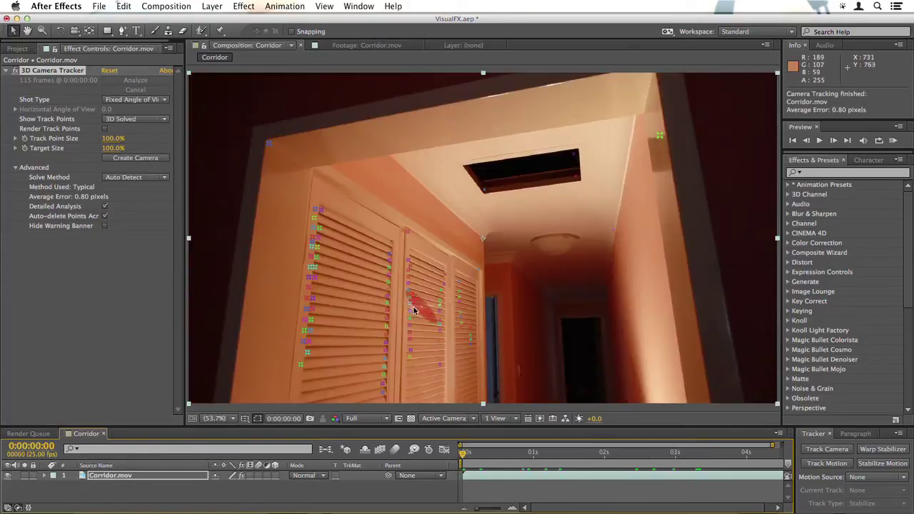
- Set the camera tracker's Track Point Size to 200% from the first frame
key("Home")
left_click(113, 138)
type("200")
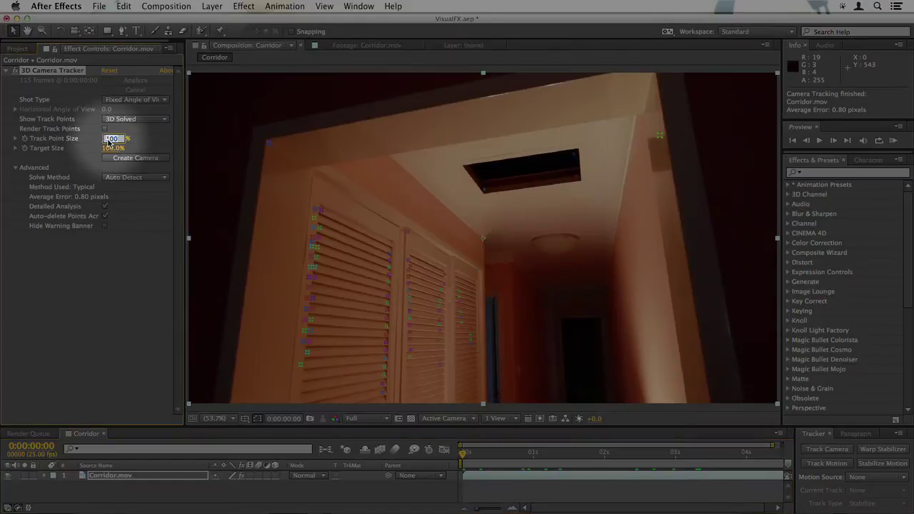
key("Return")
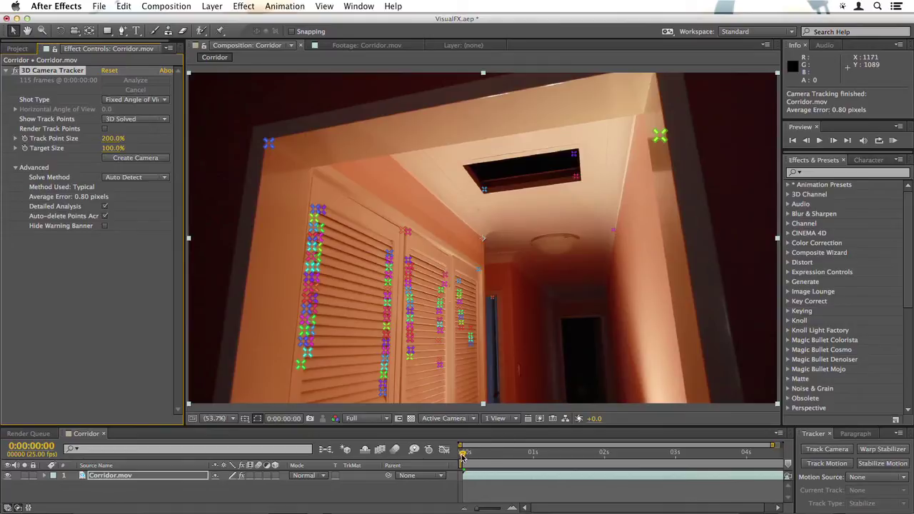
- Scrub through the footage to inspect the enlarged track points
left_click_drag(462, 454, 530, 453)
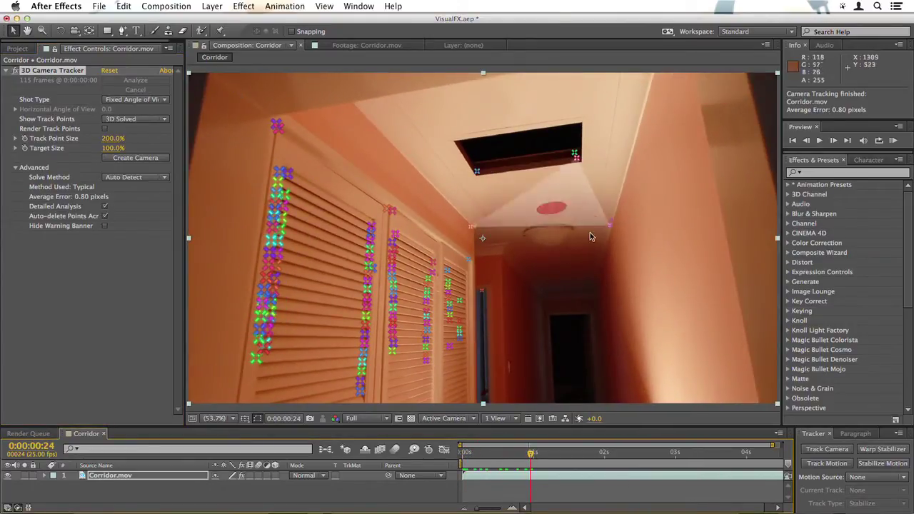
left_click_drag(532, 455, 657, 453)
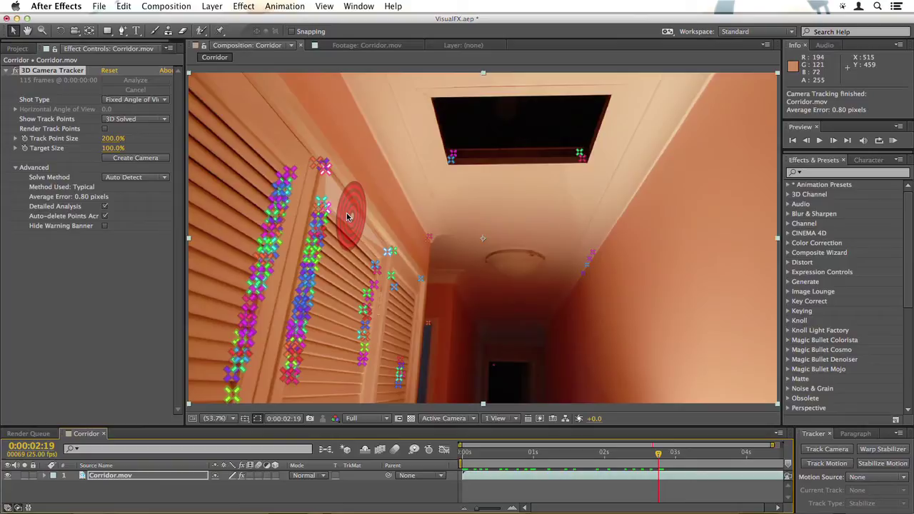
left_click_drag(658, 453, 746, 465)
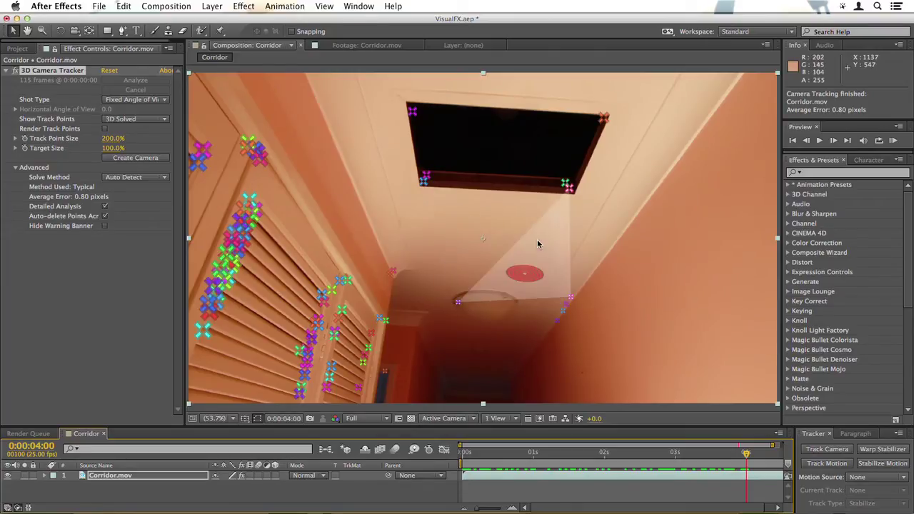
- Create a solid and camera on a ceiling target, scrub to test it, then undo
right_click(538, 244)
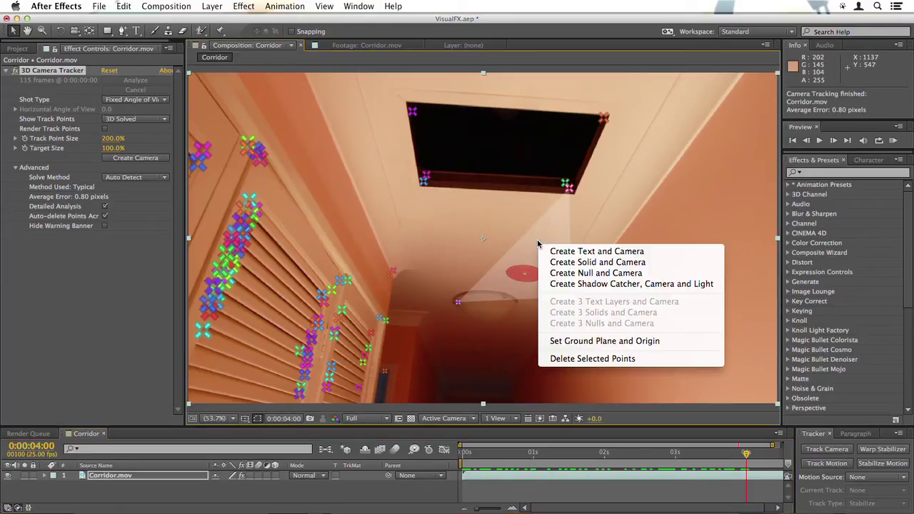
left_click(602, 264)
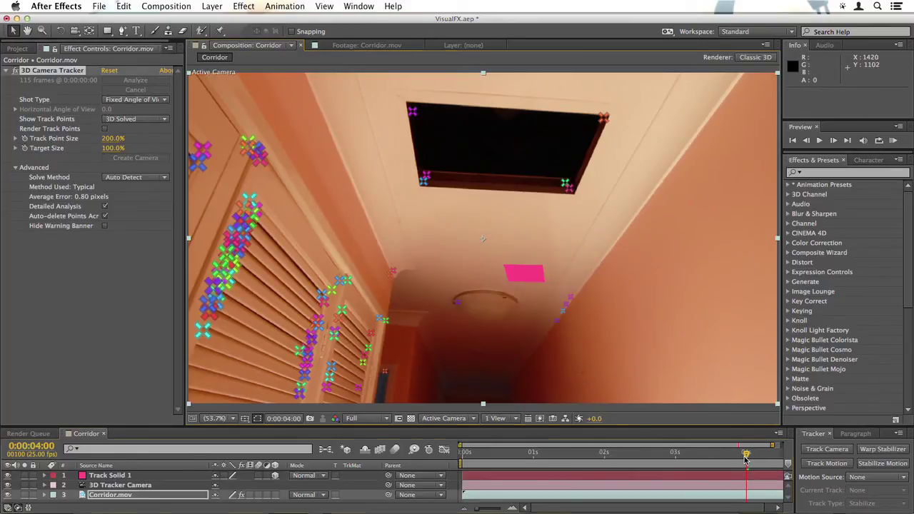
mouse_move(746, 459)
left_mouse_down()
mouse_move(427, 457)
mouse_move(737, 457)
left_mouse_up()
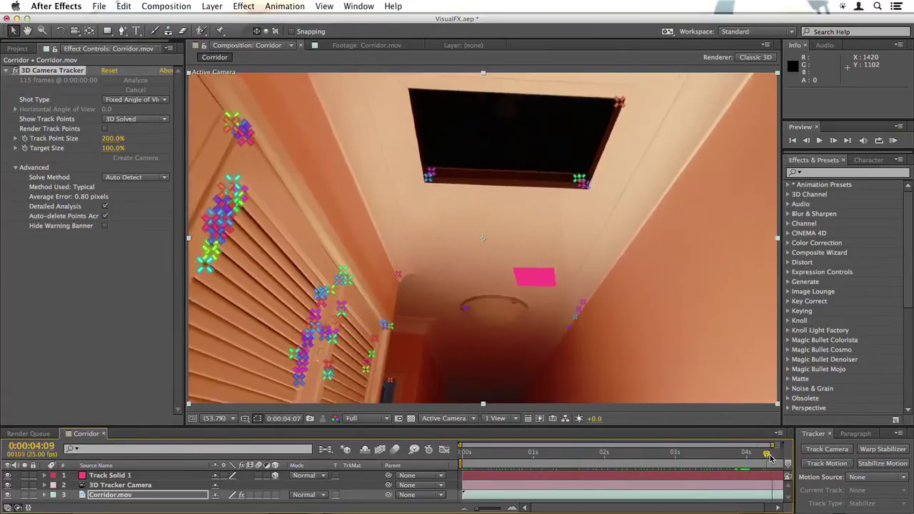
left_click_drag(772, 458, 456, 458)
key("ctrl+z")
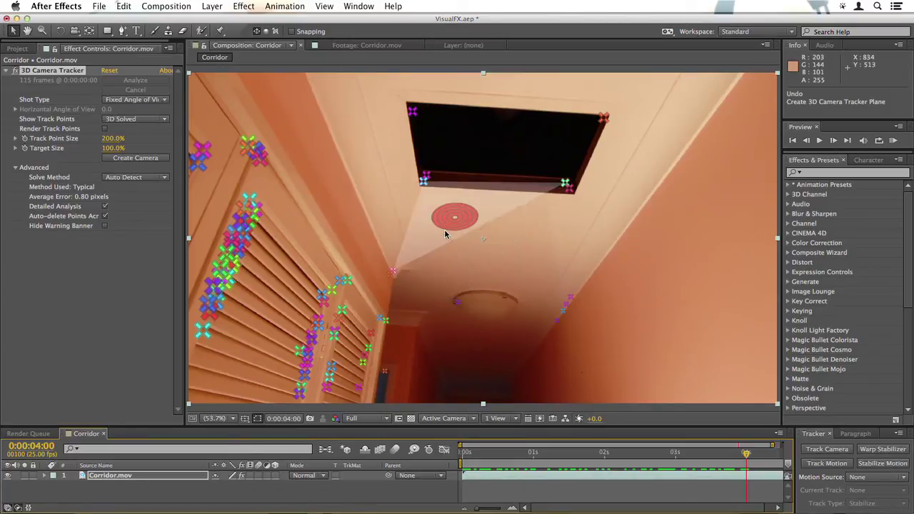
- Add a solid and camera at a new ceiling target and scrub from the start to check it
right_click(444, 233)
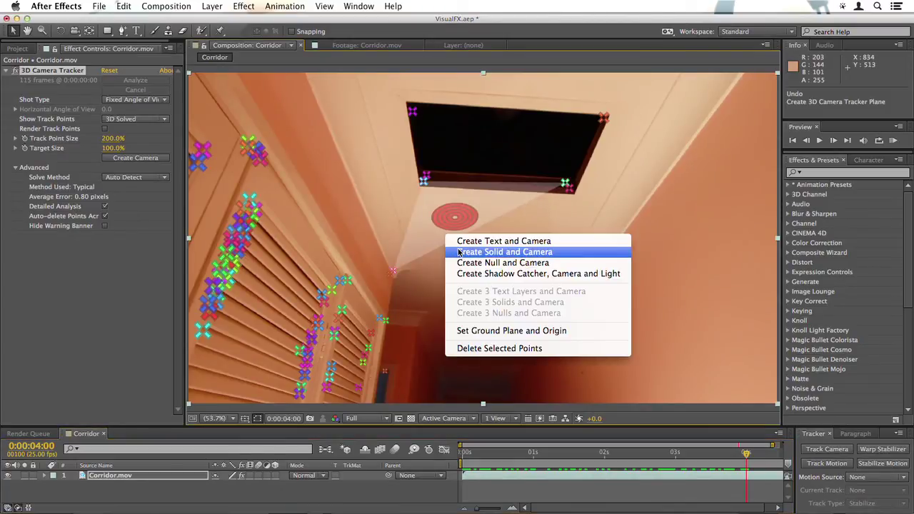
left_click(459, 252)
key("Home")
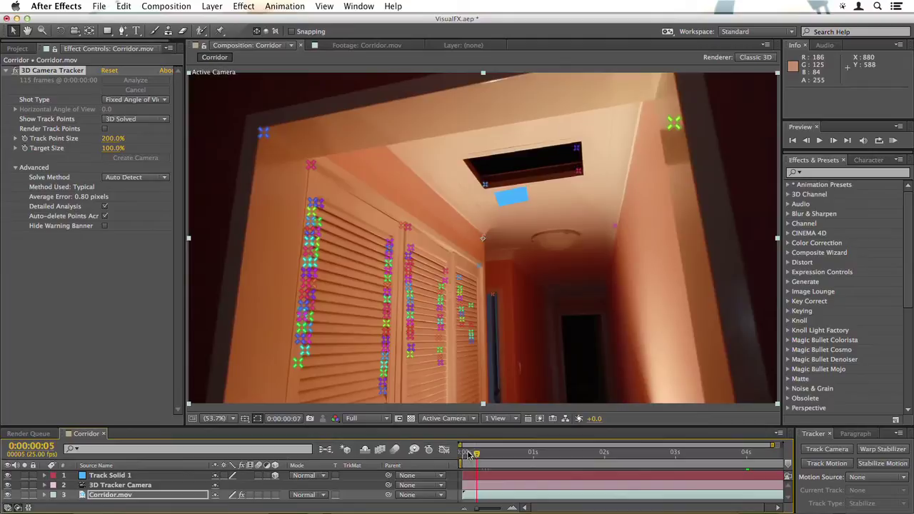
left_click_drag(464, 453, 787, 455)
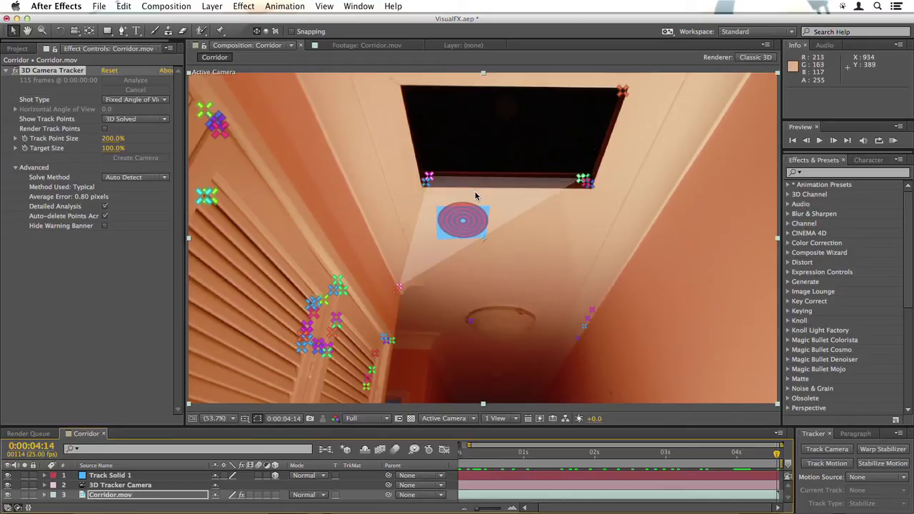
left_click_drag(777, 458, 744, 453)
- Undo the blue solid, then create a solid and camera from newly picked ceiling track points
key("super+z")
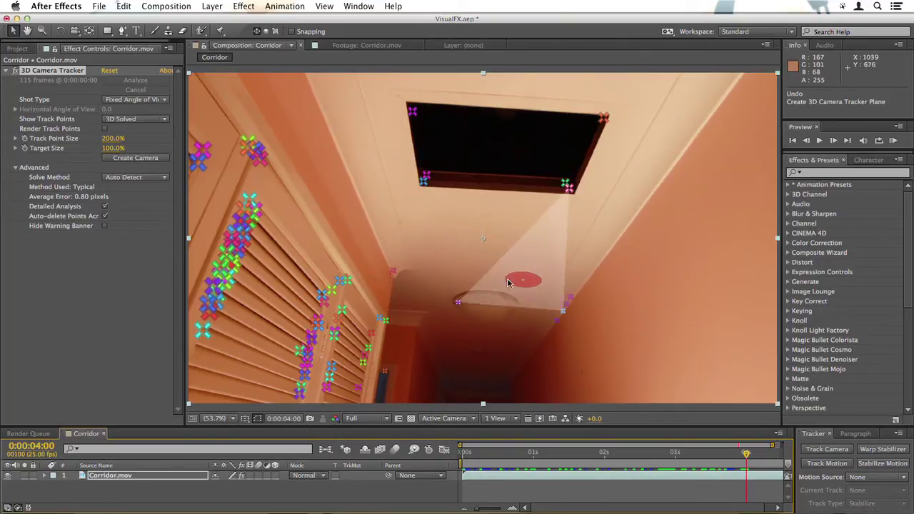
left_click(458, 306)
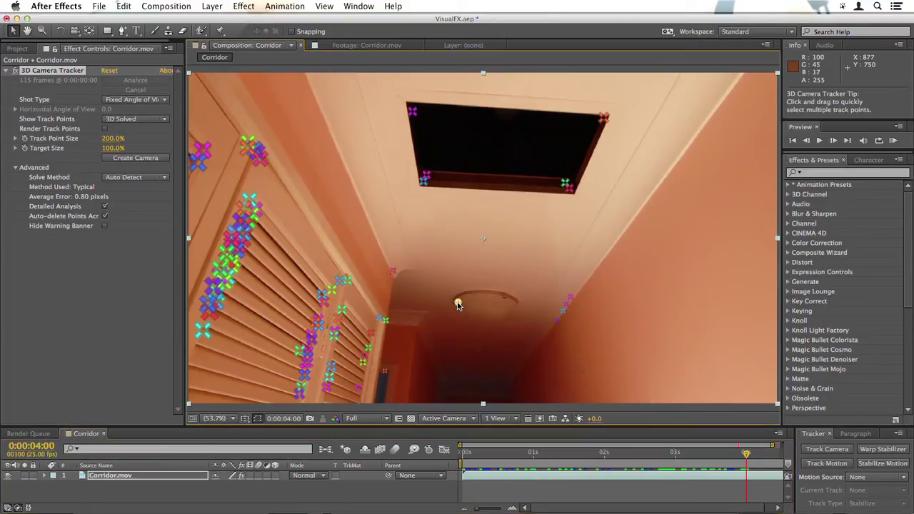
left_click(567, 307, "shift")
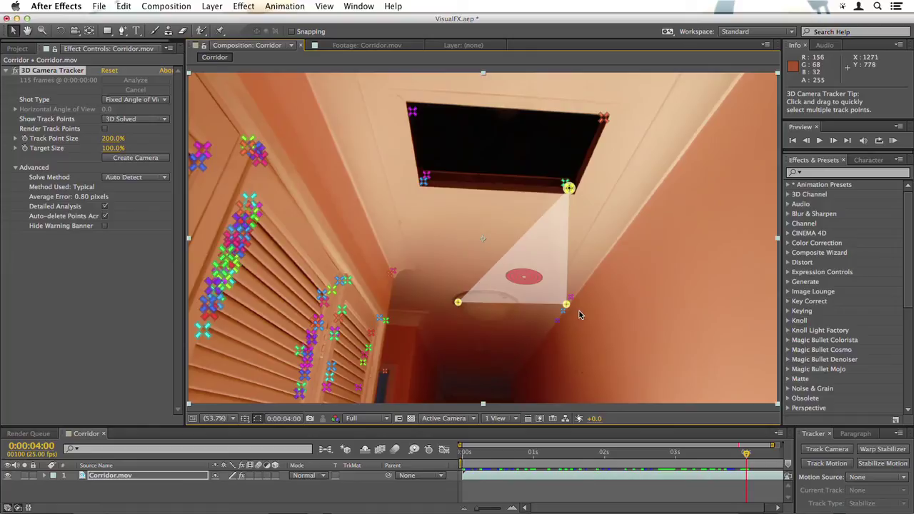
right_click(537, 263)
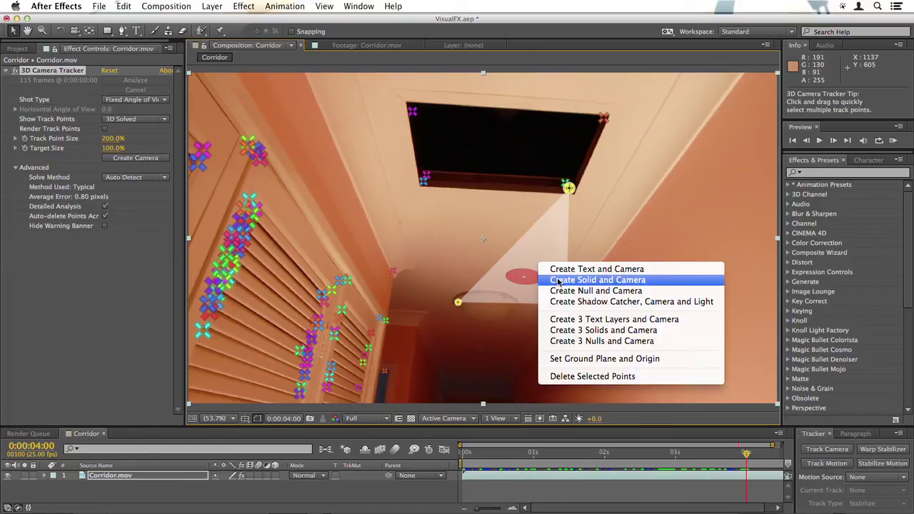
left_click(557, 272)
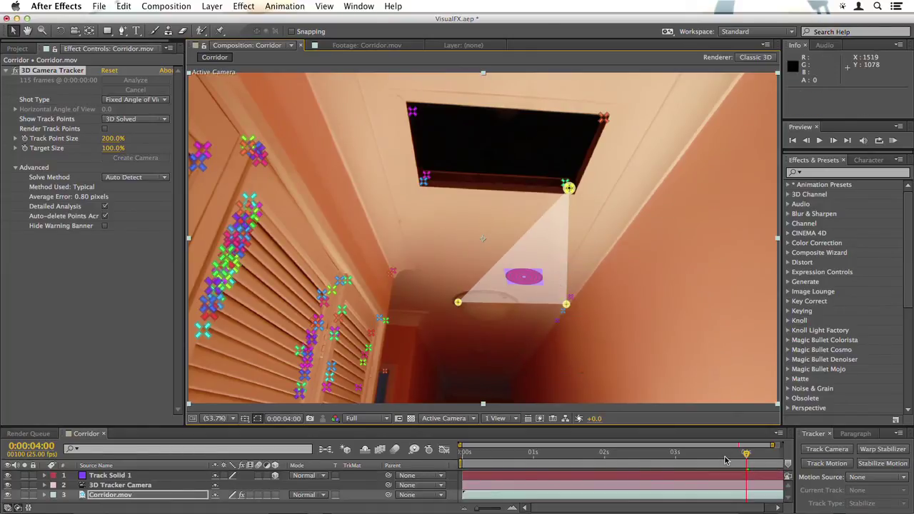
left_click_drag(719, 453, 781, 455)
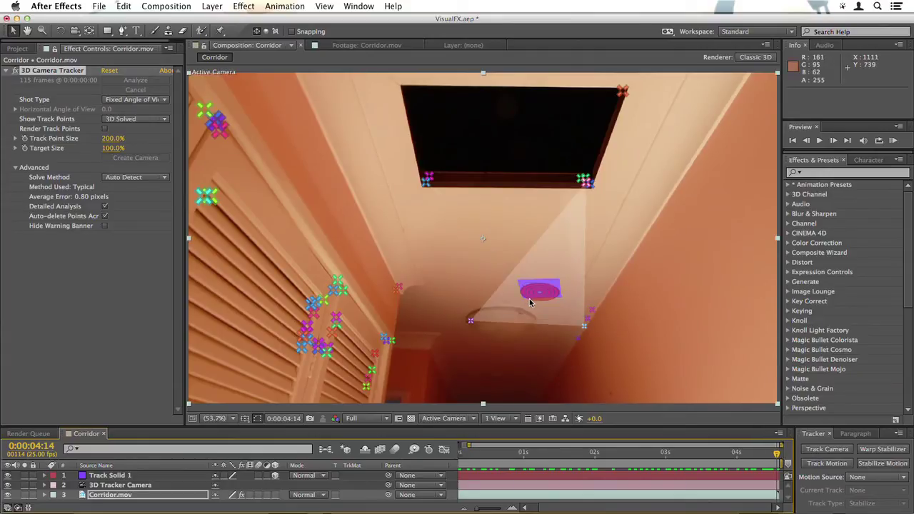
- Undo the purple solid and camera and move to frame 0:00:04:01
key("super+z")
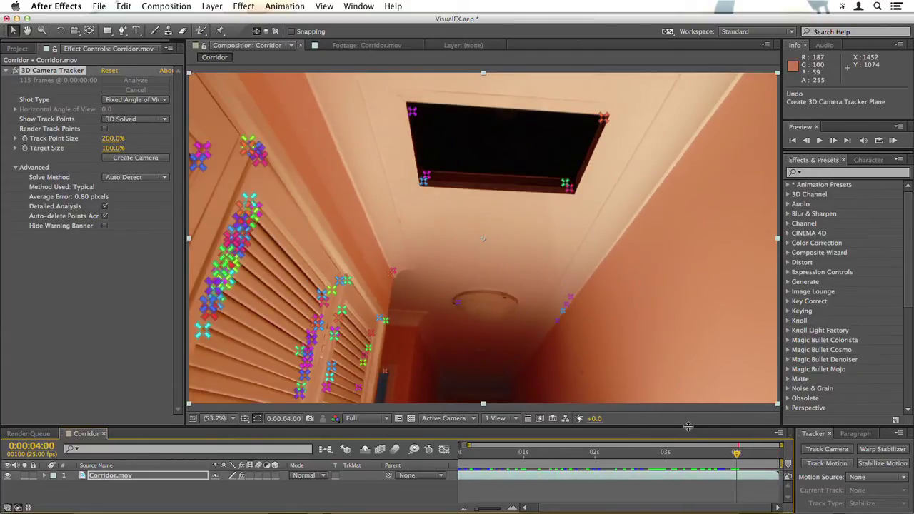
left_click_drag(737, 452, 763, 453)
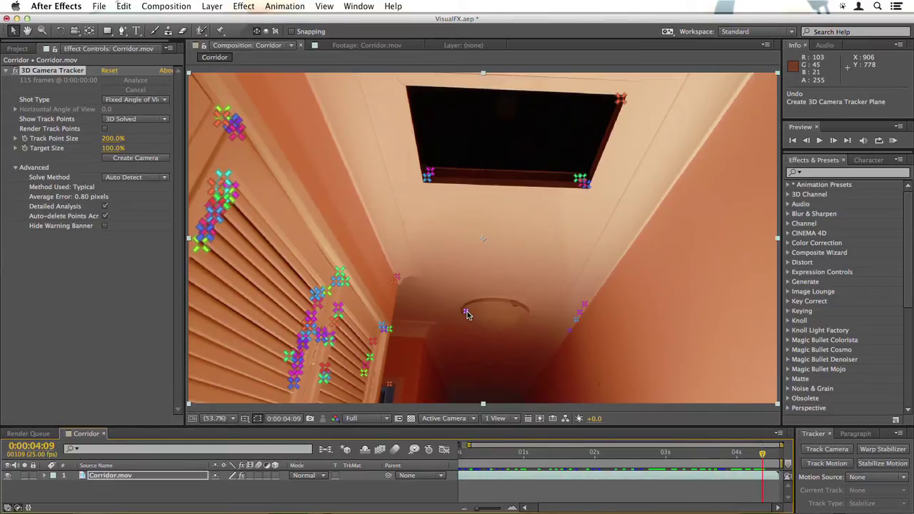
key("Page_Up")
key("Page_Up")
key("Page_Up")
key("Page_Up")
key("Page_Up")
key("Page_Up")
key("Page_Up")
key("Page_Up")
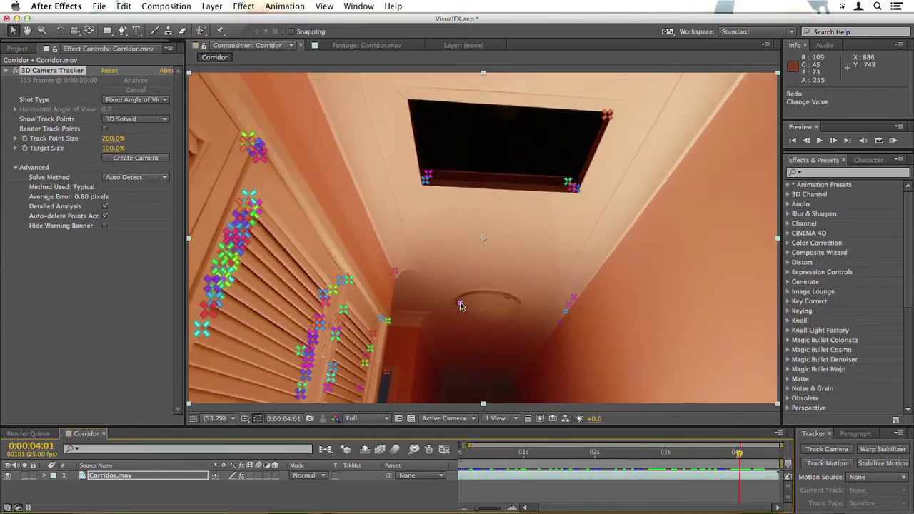
- Set a hatch-corner ceiling target as ground plane and origin, then create a solid and camera there
left_click(576, 189)
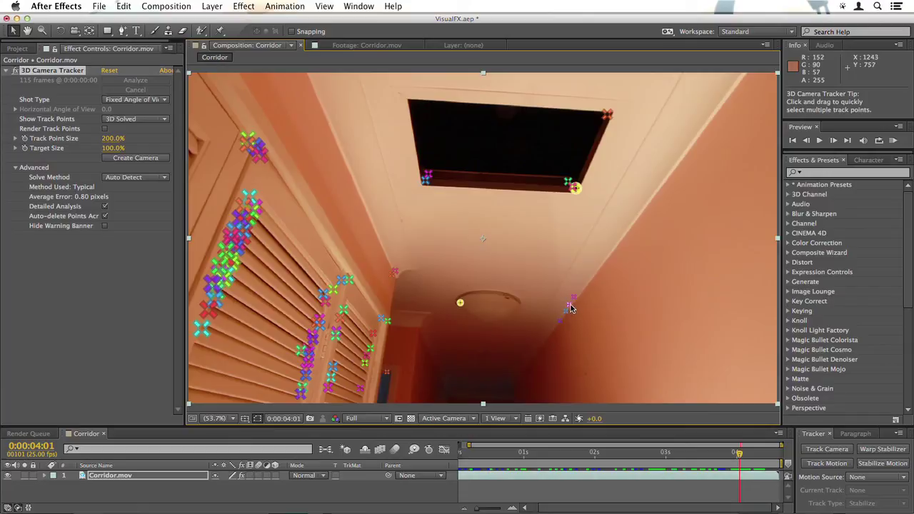
left_click(571, 306, "shift")
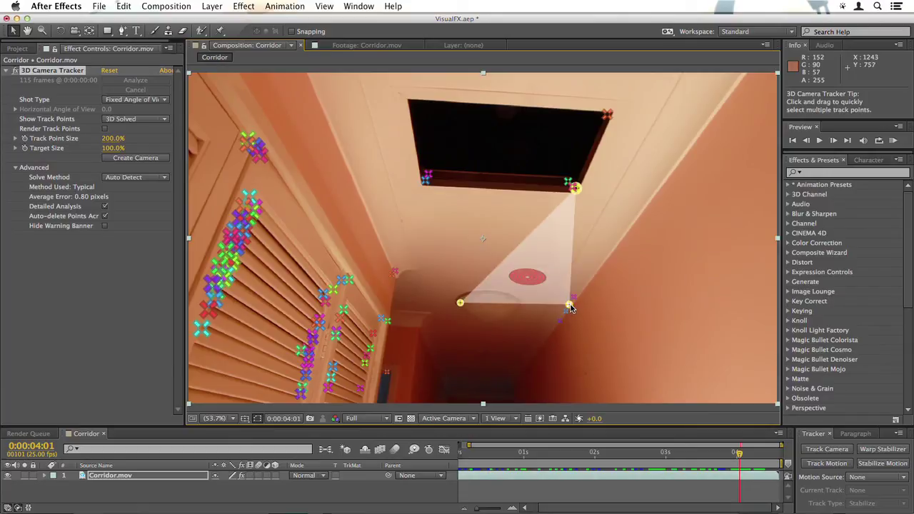
right_click(553, 258)
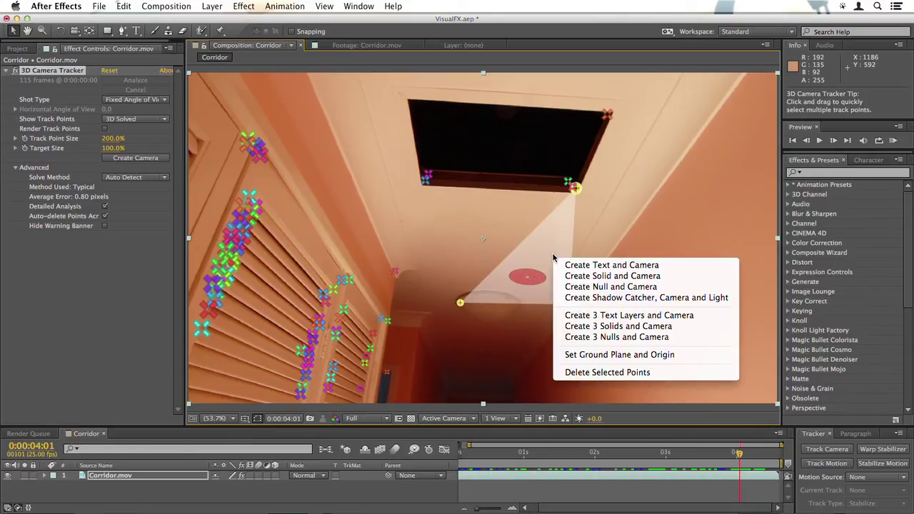
left_click(640, 361)
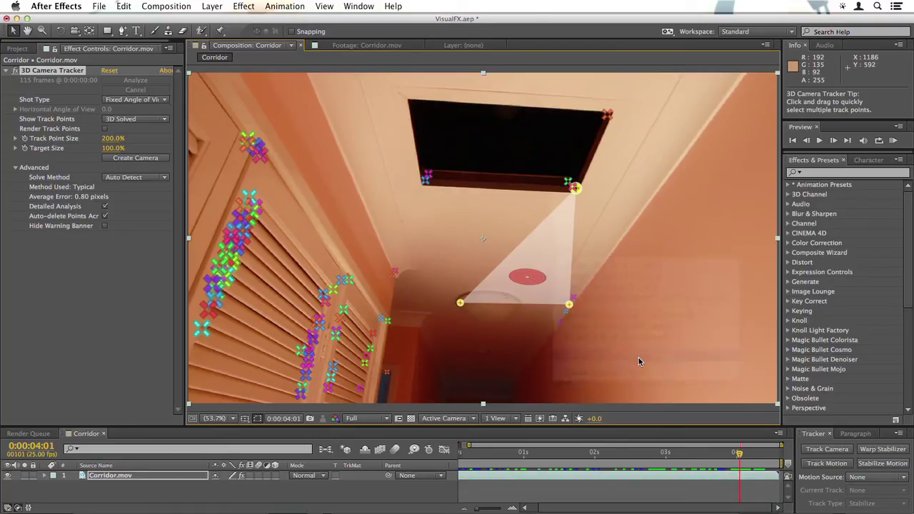
right_click(539, 265)
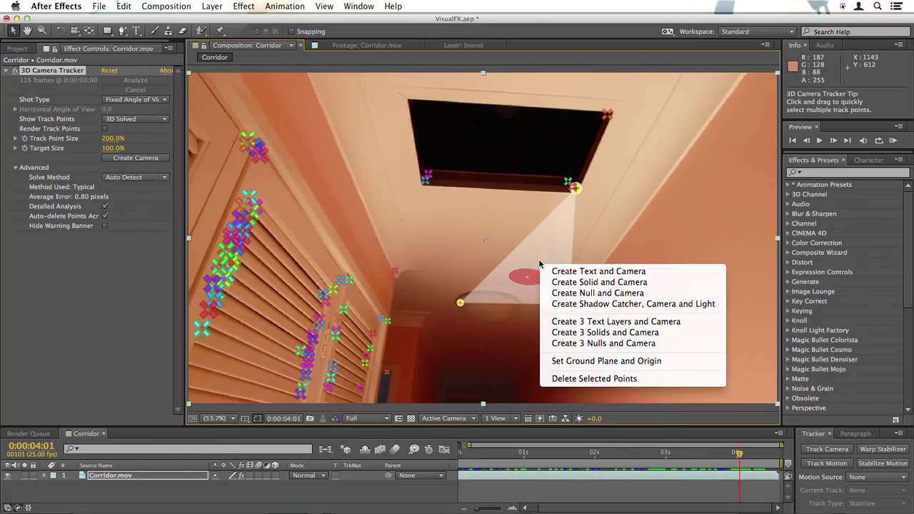
left_click(572, 283)
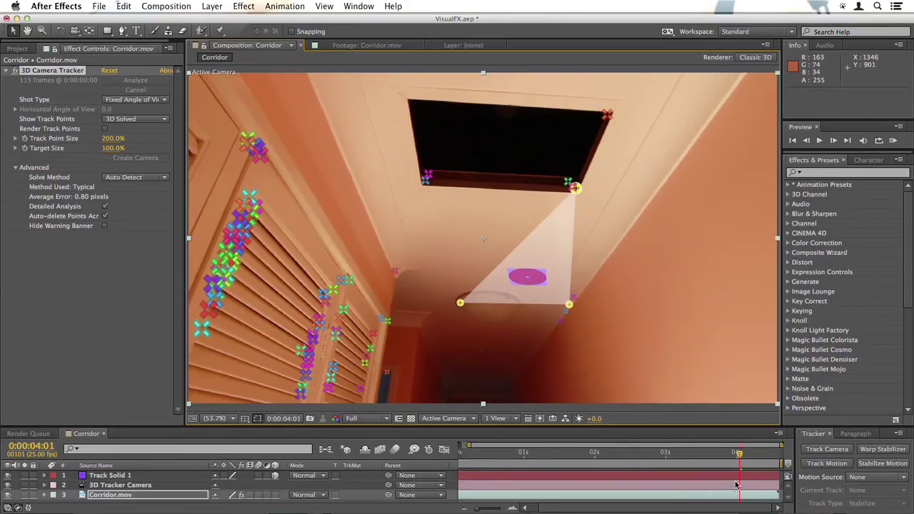
left_click_drag(740, 458, 463, 458)
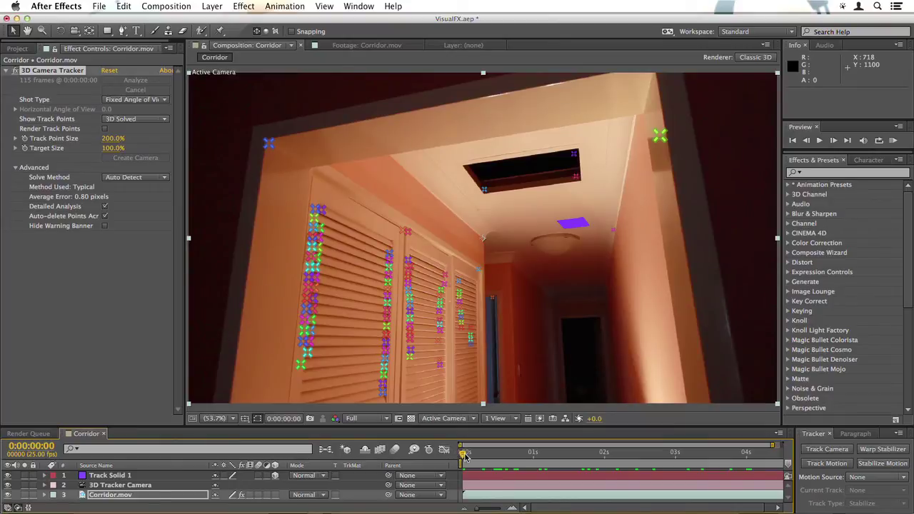
left_click_drag(465, 458, 696, 473)
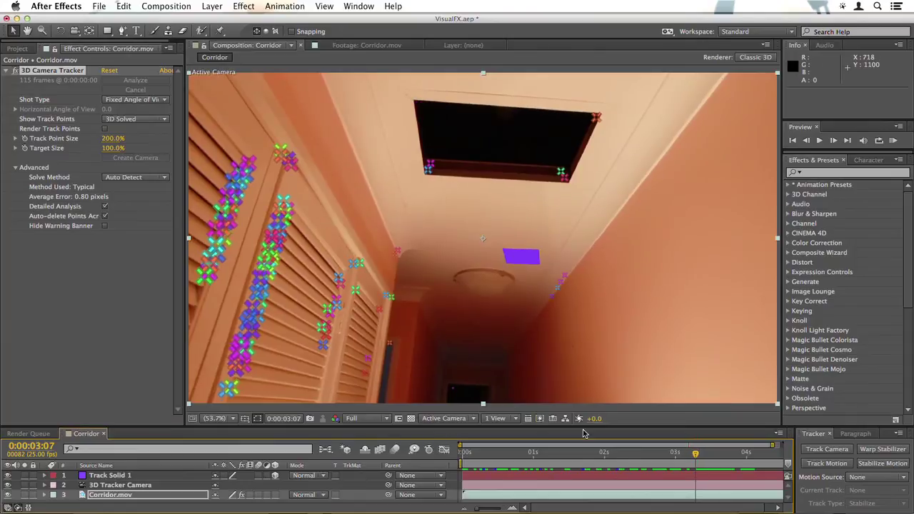
- Create a green solid on the louvred wall target and preview it from the start
right_click(295, 324)
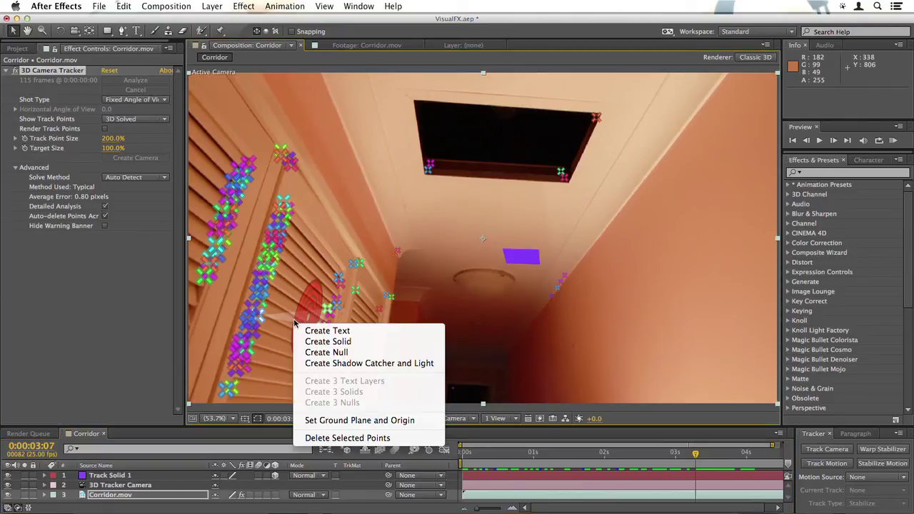
left_click(366, 345)
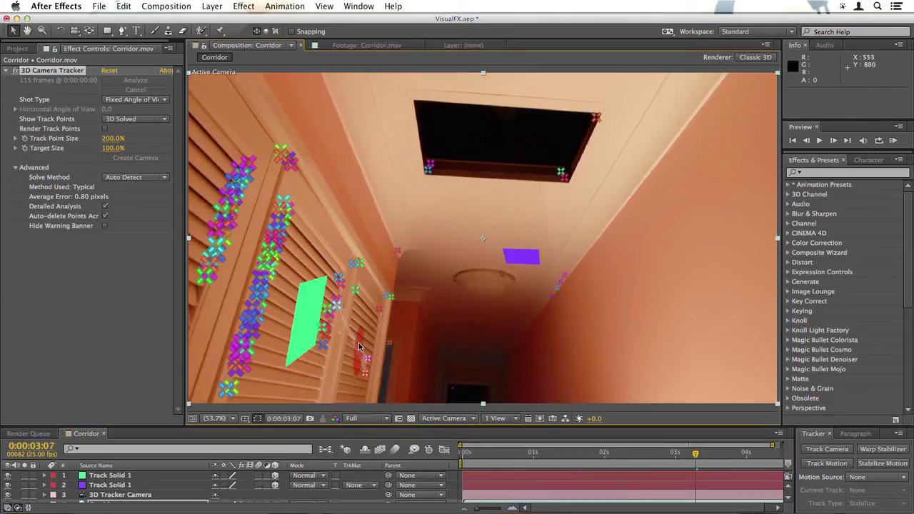
left_click_drag(696, 455, 444, 450)
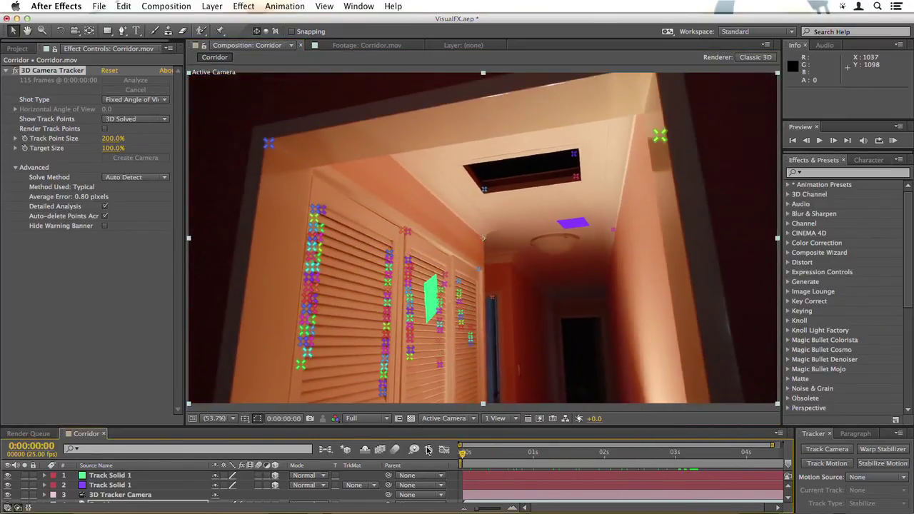
key("space")
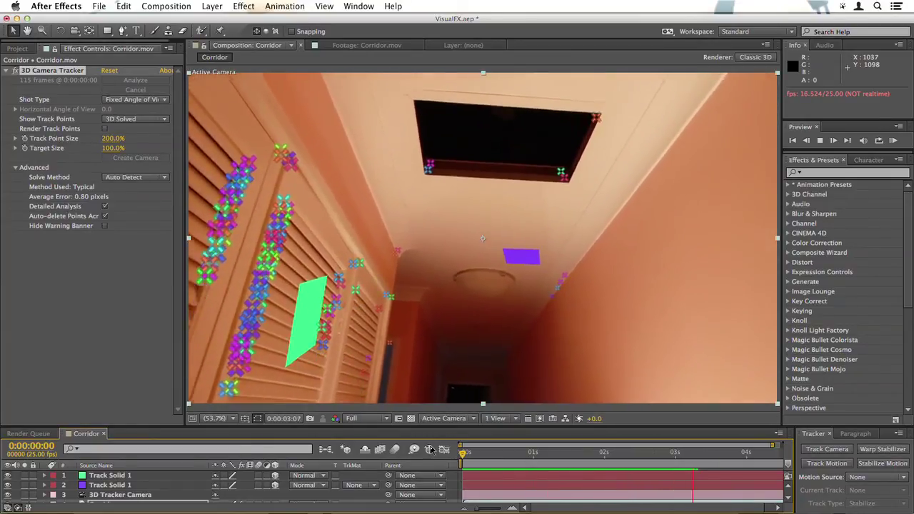
left_click(459, 456)
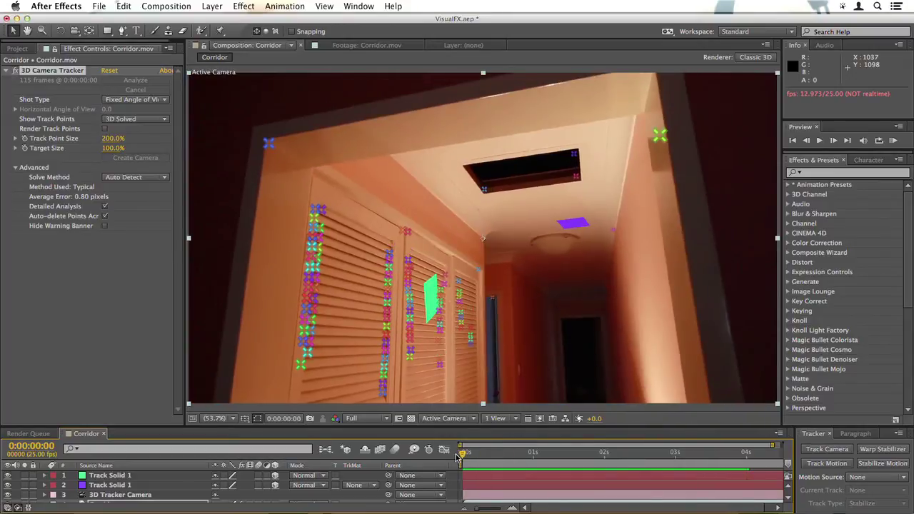
- Scale the green wall solid to 377% and the purple ceiling solid to 237%, then preview
left_click(474, 476)
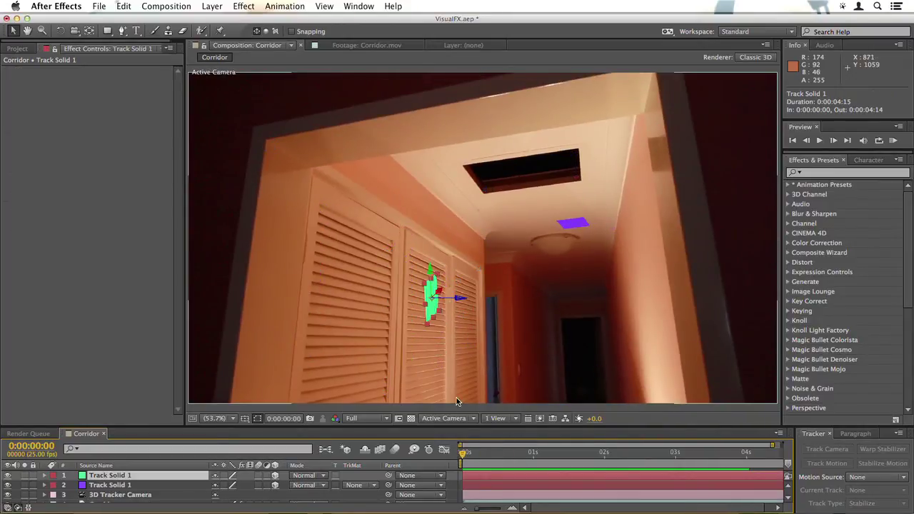
key("s")
left_click_drag(252, 485, 301, 498)
left_click(492, 496)
key("s")
left_click(486, 477)
key("space")
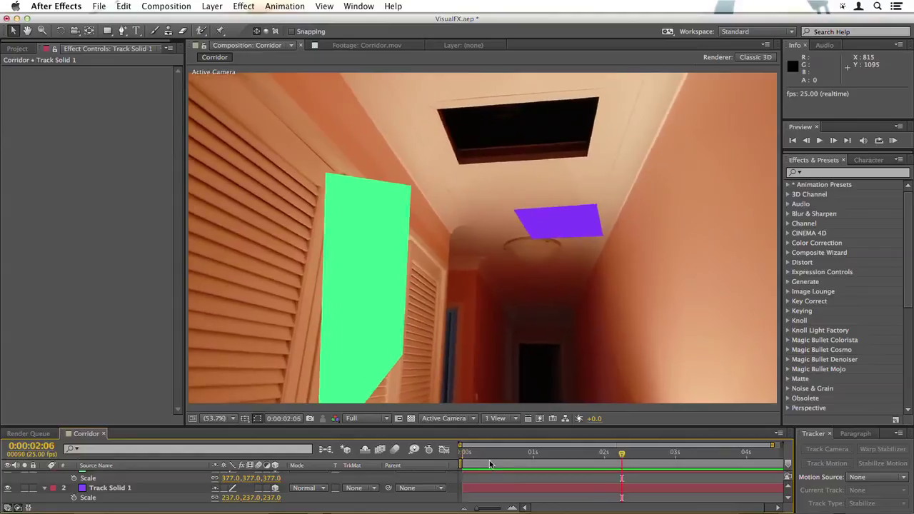
- Select Corridor.mov's 3D Camera Tracker effect to show track points and rewind toward the start
scroll(490, 483, "down", 1)
left_click(490, 498)
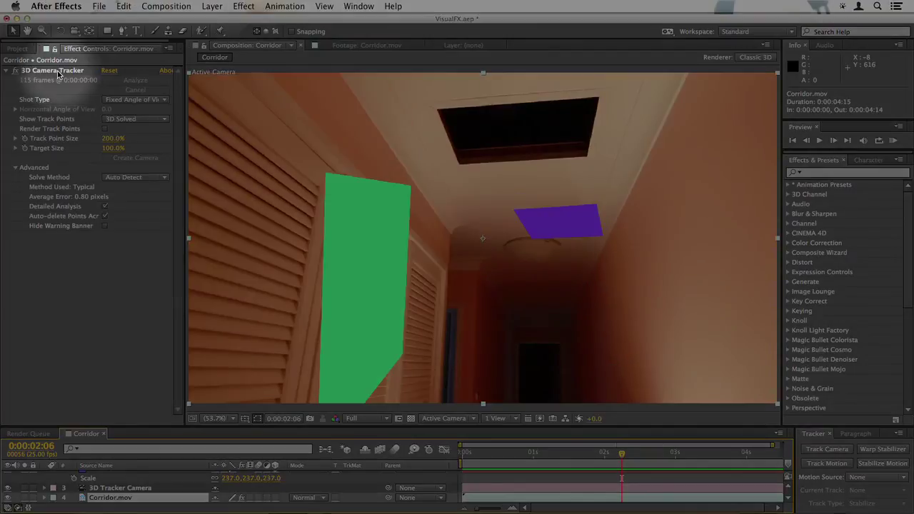
left_click(58, 72)
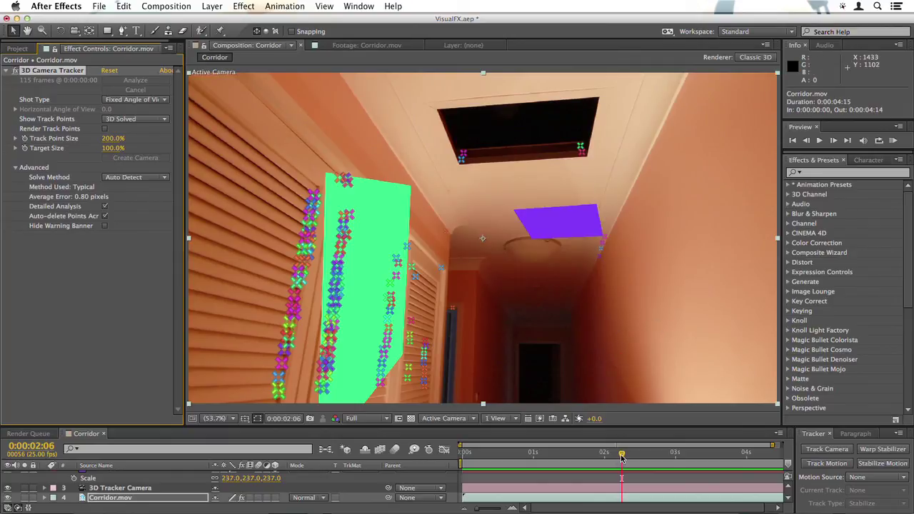
left_click_drag(622, 457, 460, 449)
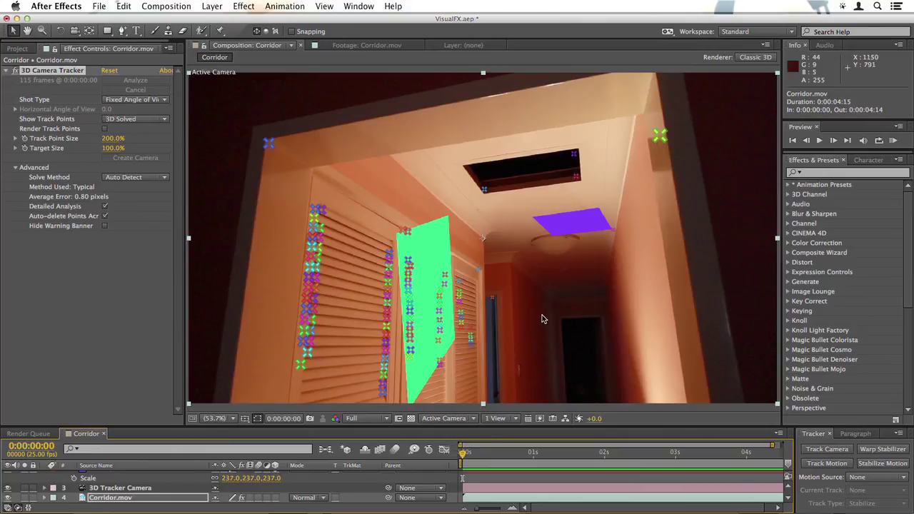